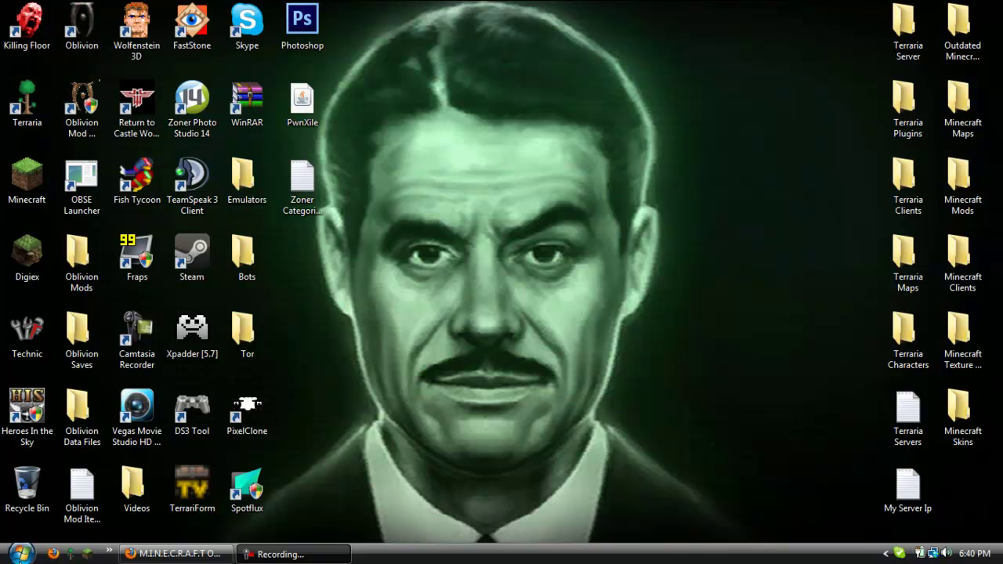
Step: Open a Command Prompt and run ipconfig to read the wireless adapter's default gateway and IPv4 address
{"action": "key", "text": "super"}
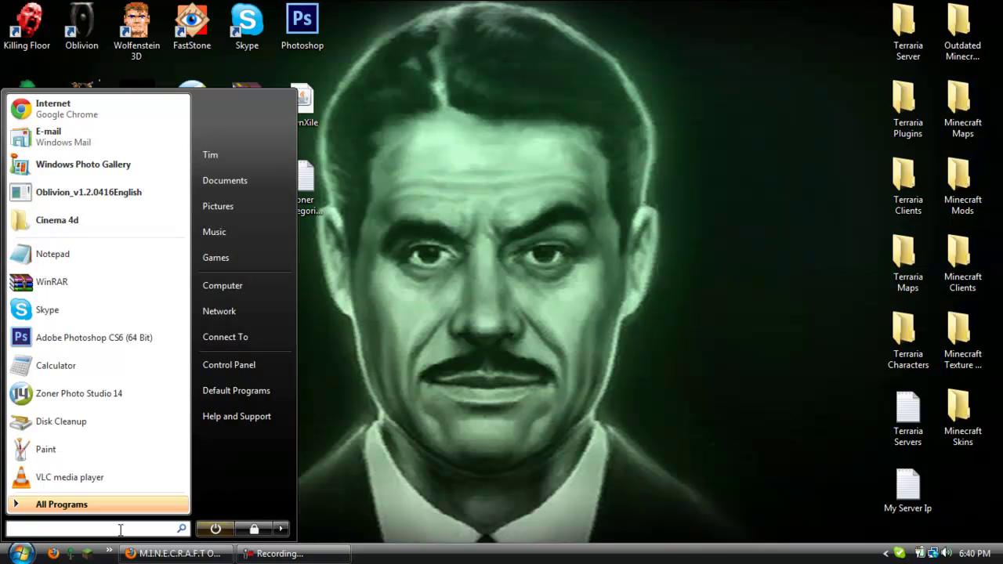
{"action": "type", "text": "cmd"}
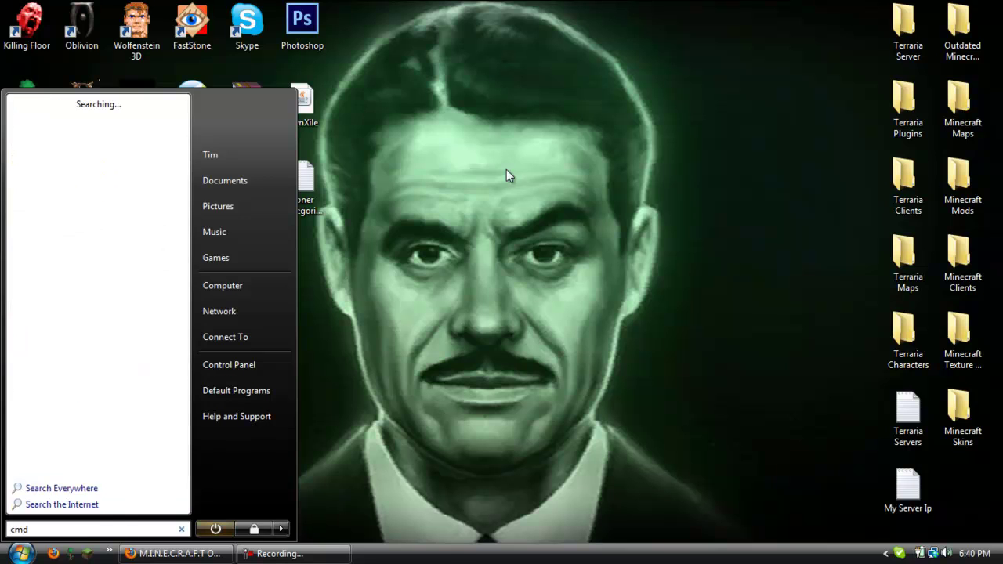
{"action": "key", "text": "Return"}
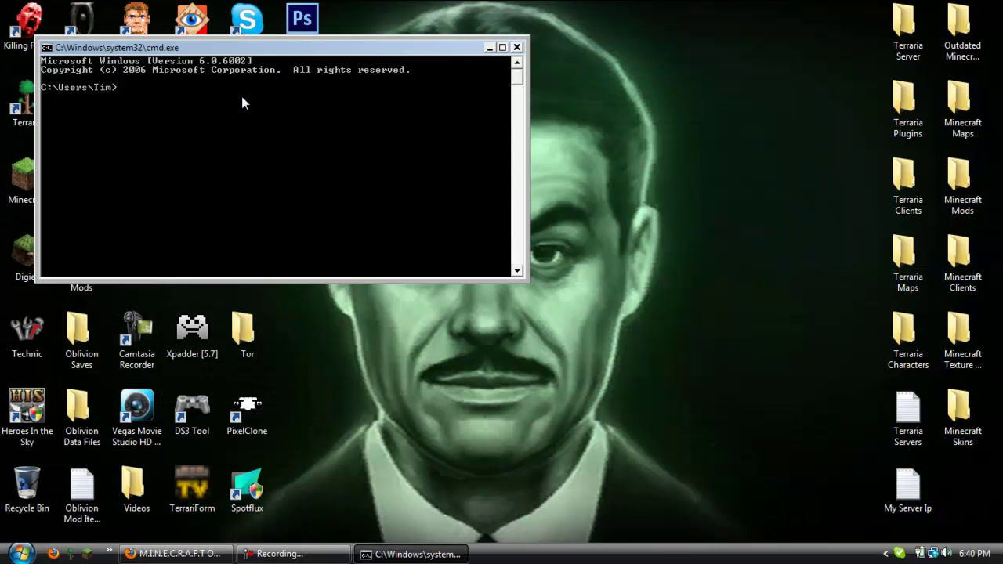
{"action": "type", "text": "ipconfig"}
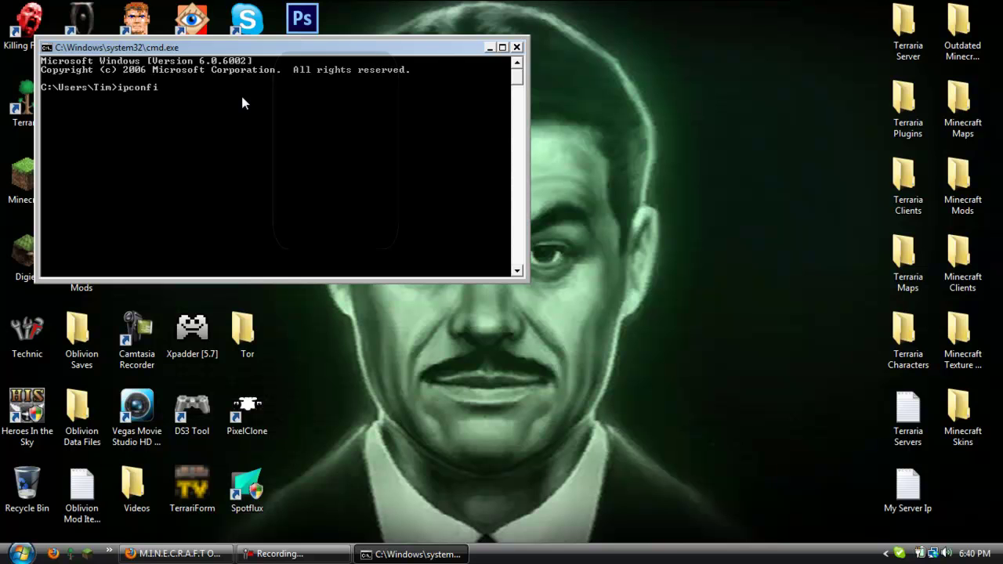
{"action": "key", "text": "Return"}
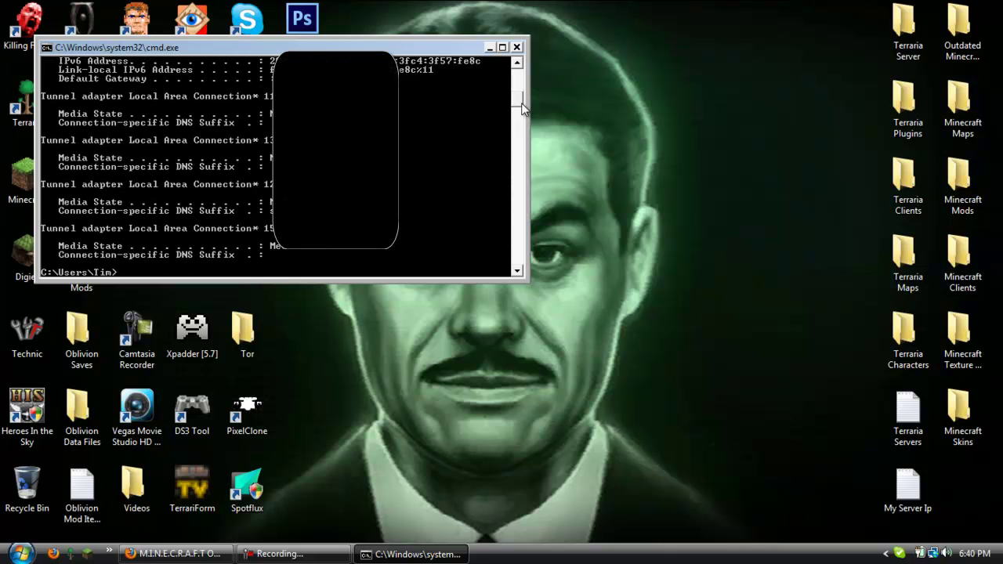
{"action": "scroll", "coordinate": [523, 106], "scroll_direction": "up", "scroll_amount": 7}
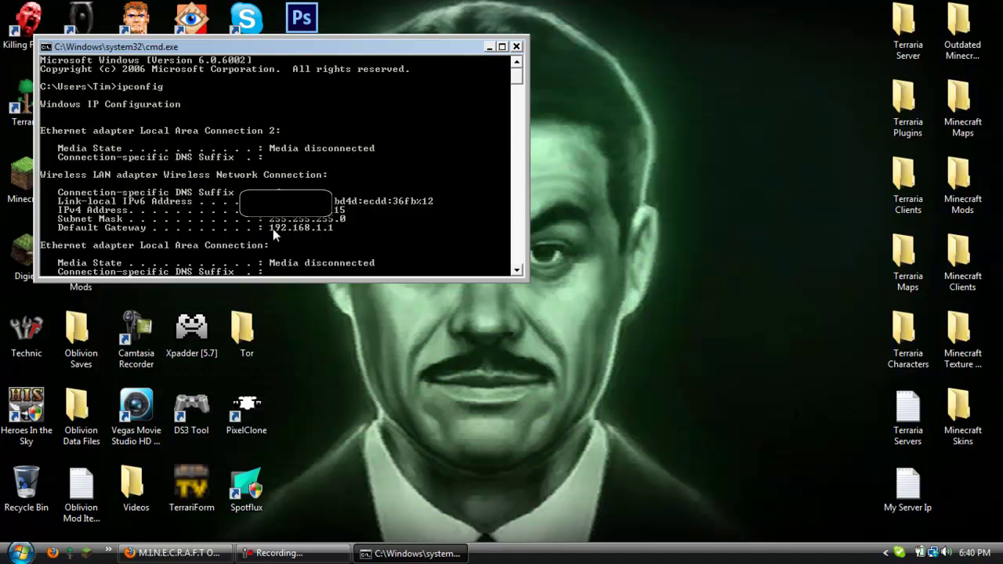
Step: Switch to Firefox and open the router's configuration page at the default gateway address 192.168.1.1
{"action": "left_click", "coordinate": [53, 552]}
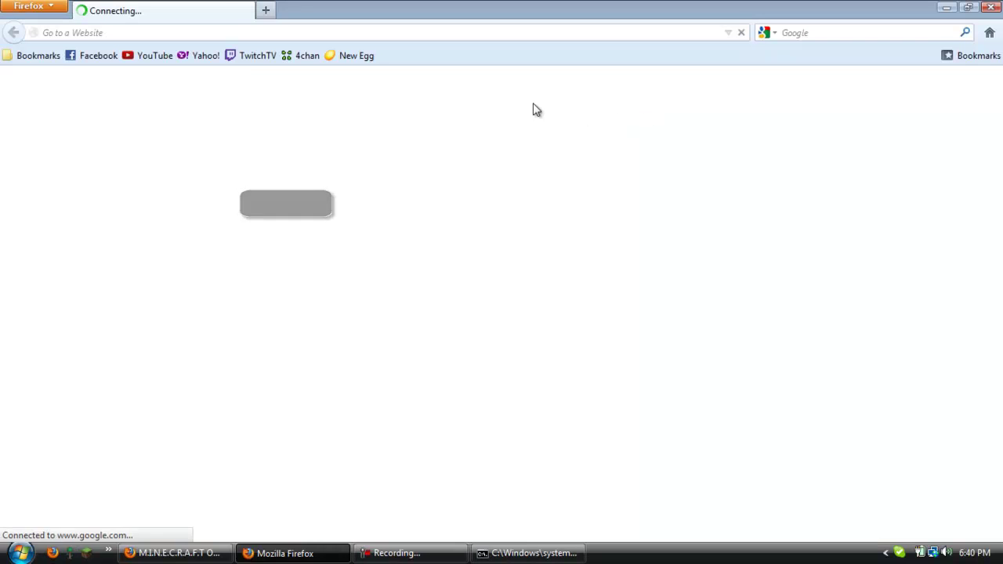
{"action": "left_click", "coordinate": [418, 33]}
{"action": "left_click", "coordinate": [529, 553]}
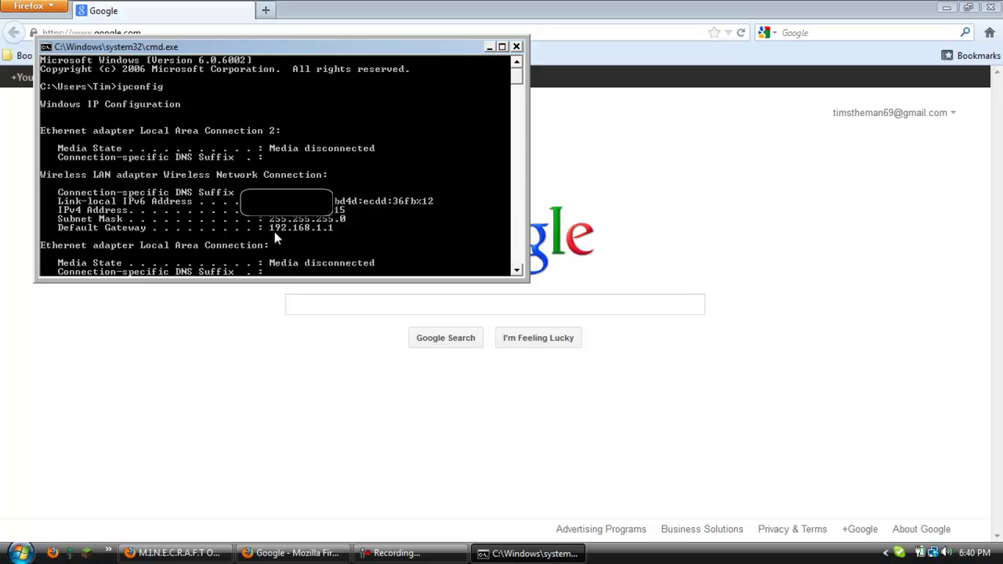
{"action": "left_click", "coordinate": [238, 30]}
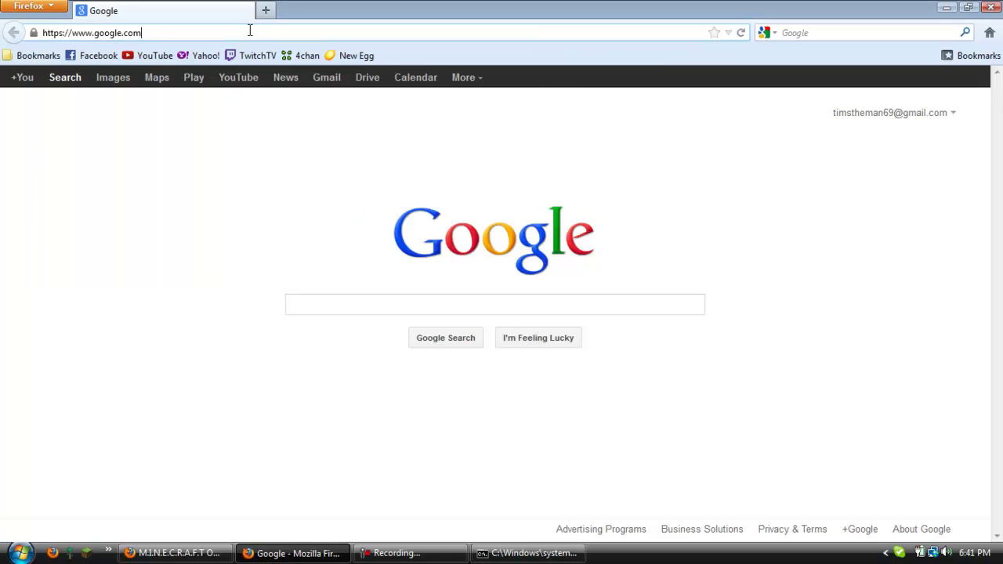
{"action": "left_click", "coordinate": [249, 30]}
{"action": "double_click", "coordinate": [249, 30]}
{"action": "triple_click", "coordinate": [249, 30]}
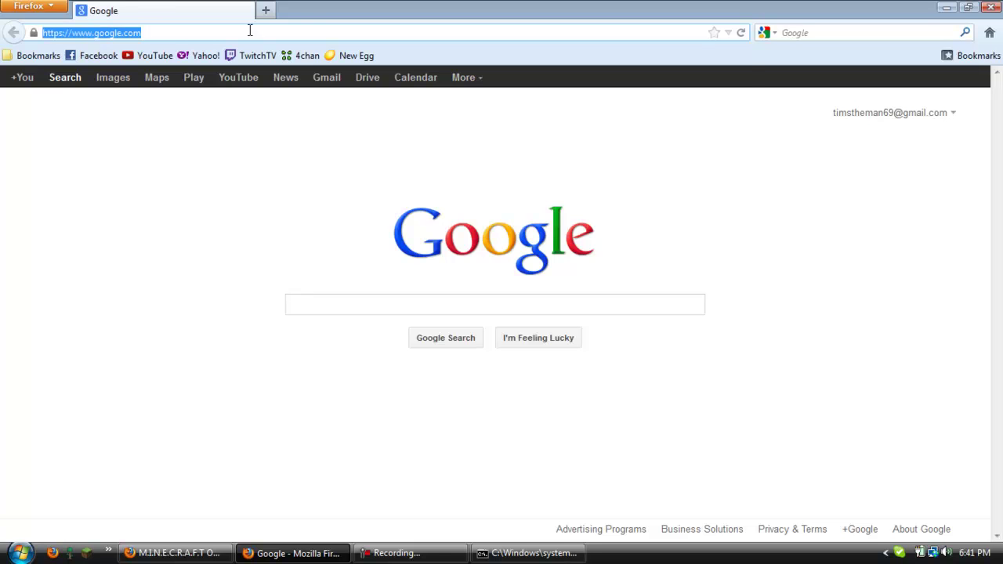
{"action": "type", "text": "192."}
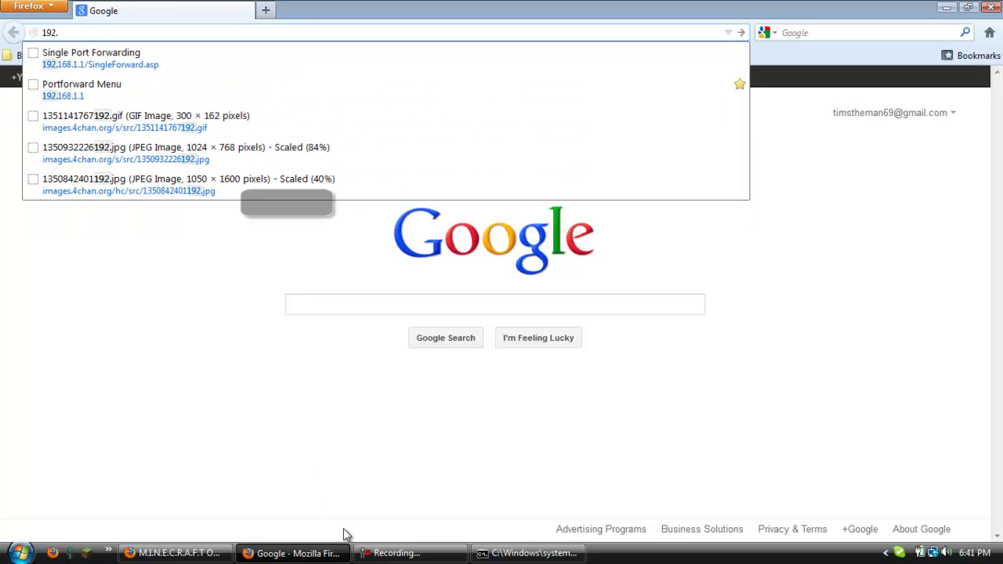
{"action": "left_click", "coordinate": [526, 553]}
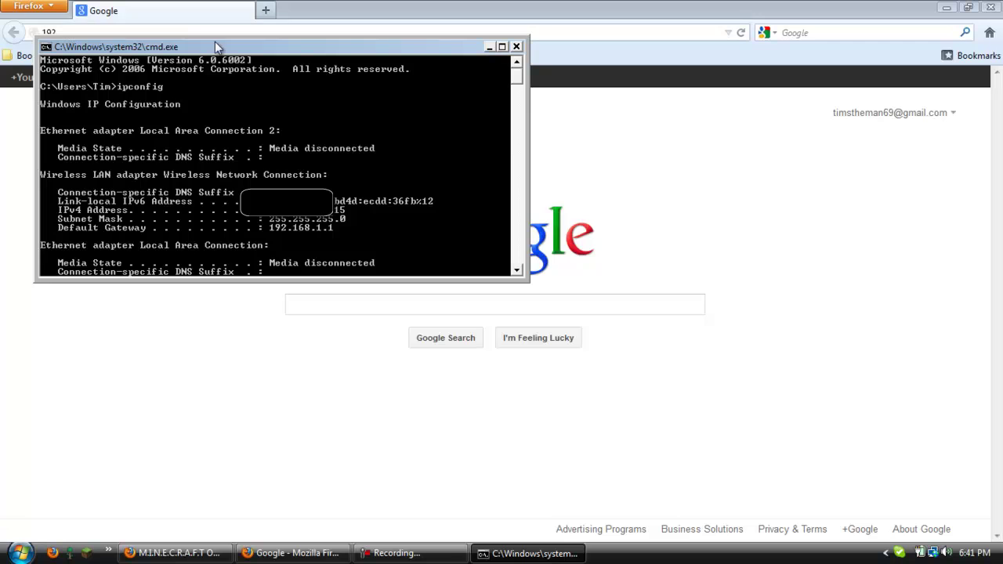
{"action": "left_click", "coordinate": [187, 32]}
{"action": "type", "text": "1"}
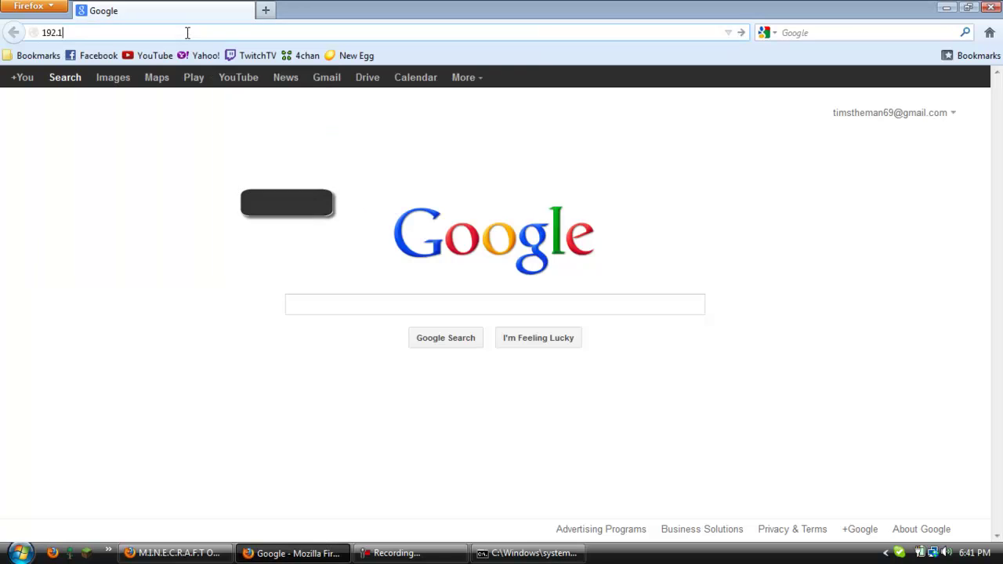
{"action": "type", "text": "68.1.1"}
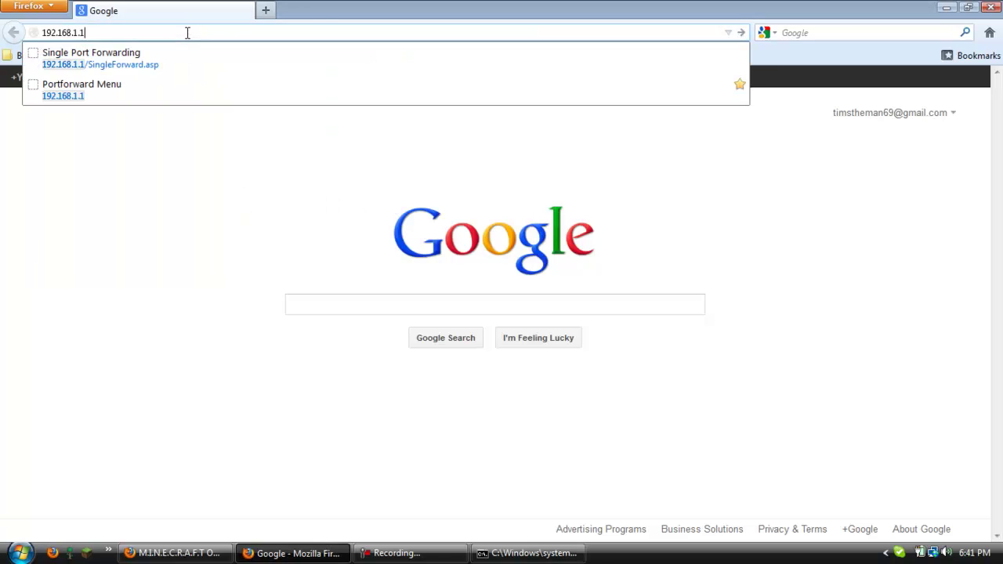
{"action": "key", "text": "Return"}
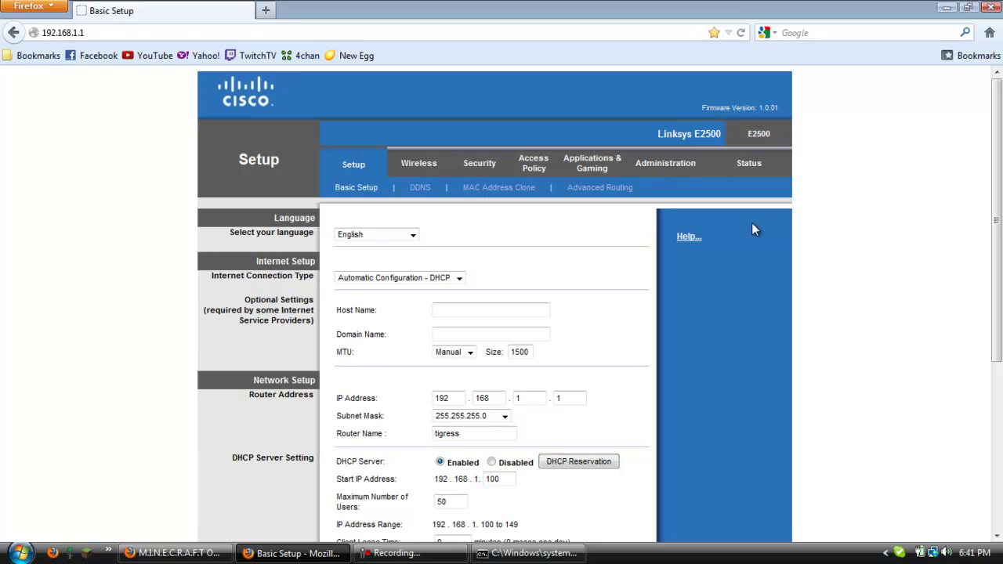
Step: Open the router's Single Port Forwarding page under Applications & Gaming and look over its entries
{"action": "scroll", "coordinate": [799, 222], "scroll_direction": "down", "scroll_amount": 3}
{"action": "scroll", "coordinate": [797, 222], "scroll_direction": "up", "scroll_amount": 3}
{"action": "left_click", "coordinate": [596, 163]}
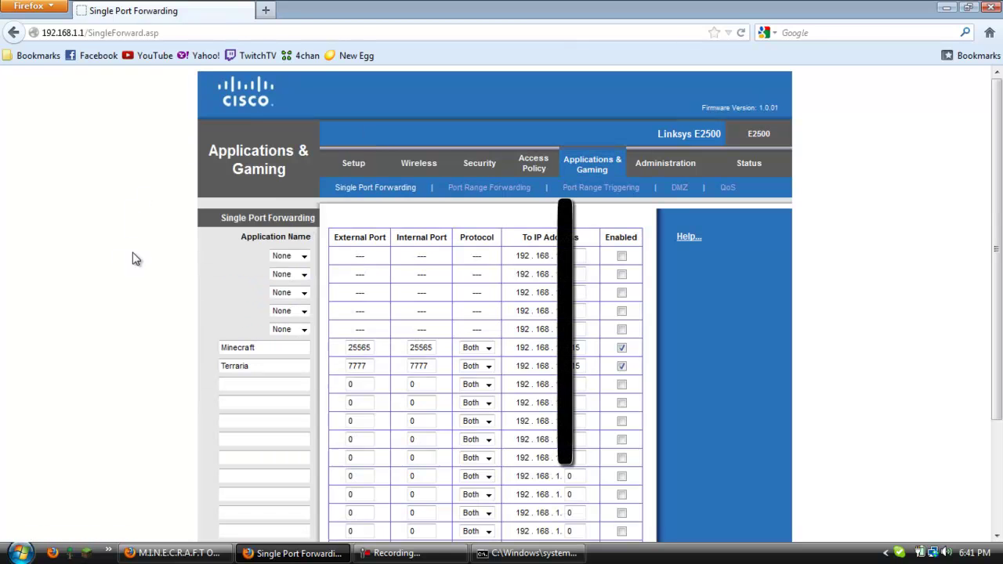
{"action": "scroll", "coordinate": [125, 260], "scroll_direction": "down", "scroll_amount": 2}
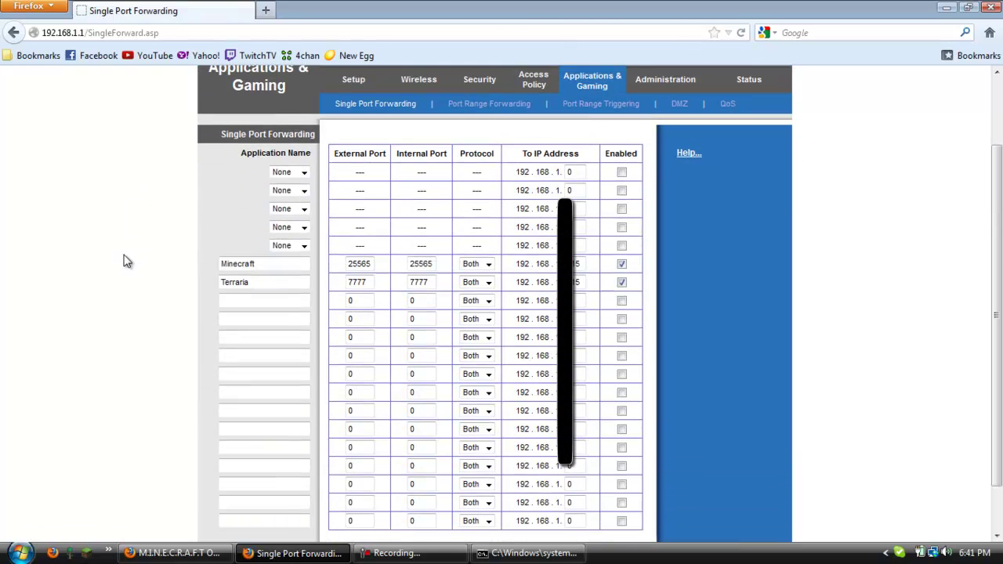
{"action": "scroll", "coordinate": [129, 260], "scroll_direction": "up", "scroll_amount": 2}
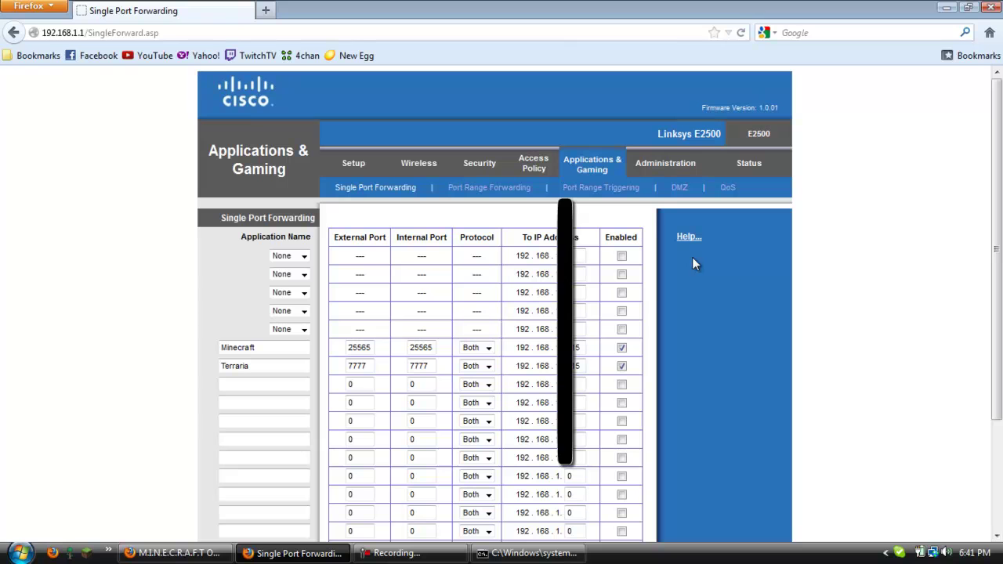
Step: Name the first empty forwarding entry below Terraria Minecraft
{"action": "scroll", "coordinate": [463, 253], "scroll_direction": "down", "scroll_amount": 3}
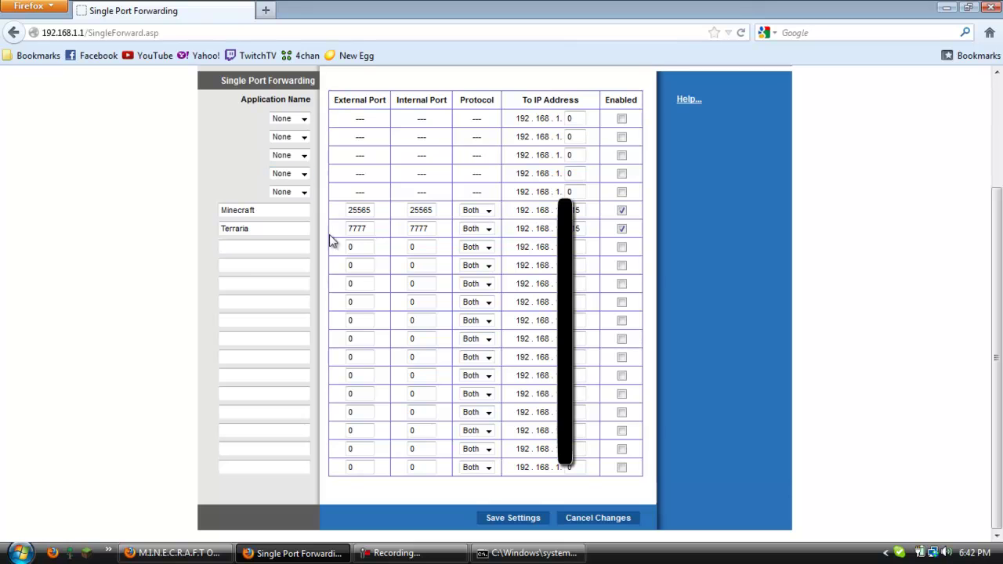
{"action": "left_click", "coordinate": [302, 248]}
{"action": "type", "text": "Minecraft"}
{"action": "left_click", "coordinate": [305, 266]}
{"action": "type", "text": "TF3"}
{"action": "key", "text": "BackSpace"}
{"action": "key", "text": "BackSpace"}
{"action": "key", "text": "BackSpace"}
Step: Set the new Minecraft entry's external and internal ports to 25565 with protocol Both
{"action": "double_click", "coordinate": [353, 248]}
{"action": "type", "text": "25565"}
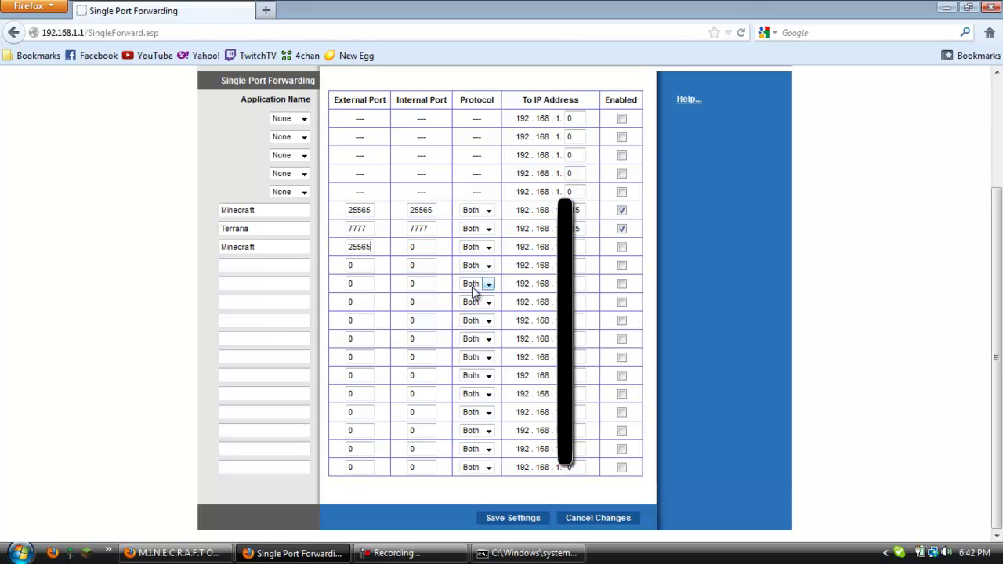
{"action": "double_click", "coordinate": [412, 247]}
{"action": "type", "text": "25565"}
{"action": "double_click", "coordinate": [429, 247]}
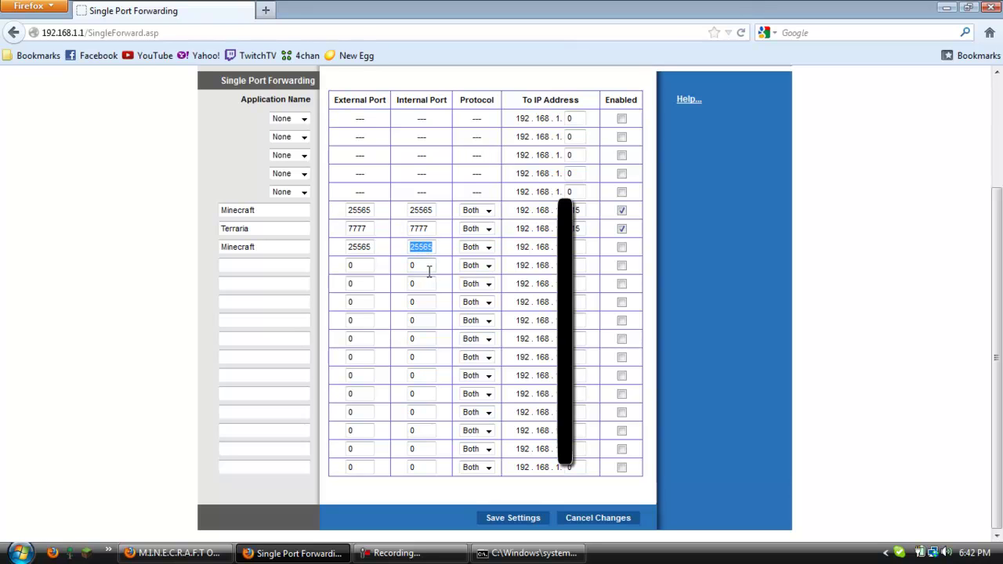
{"action": "left_click", "coordinate": [428, 268]}
{"action": "left_click", "coordinate": [487, 249]}
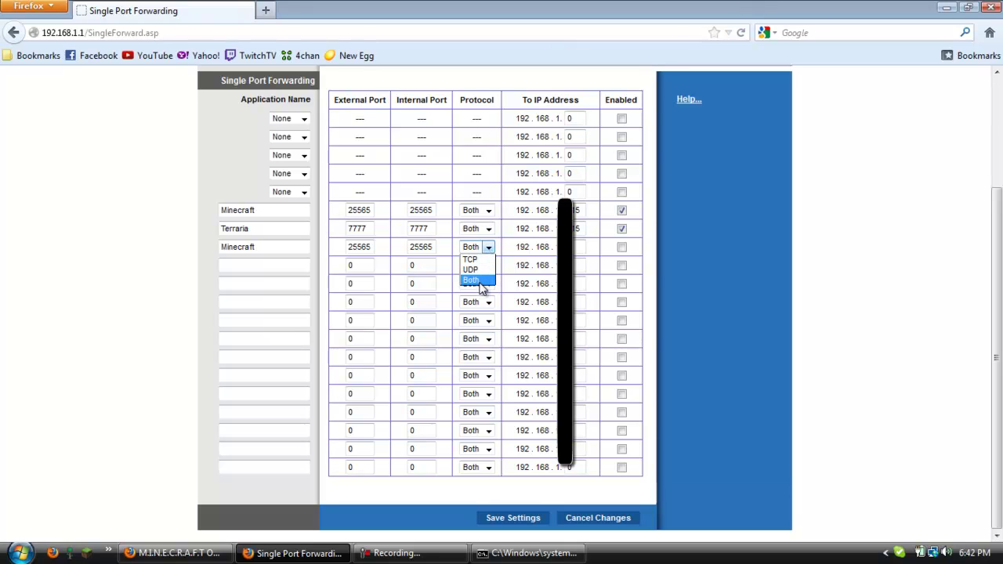
{"action": "left_click", "coordinate": [480, 281]}
Step: Add a second Minecraft entry in the next empty row with external and internal port 25565
{"action": "left_click", "coordinate": [272, 263]}
{"action": "type", "text": "M"}
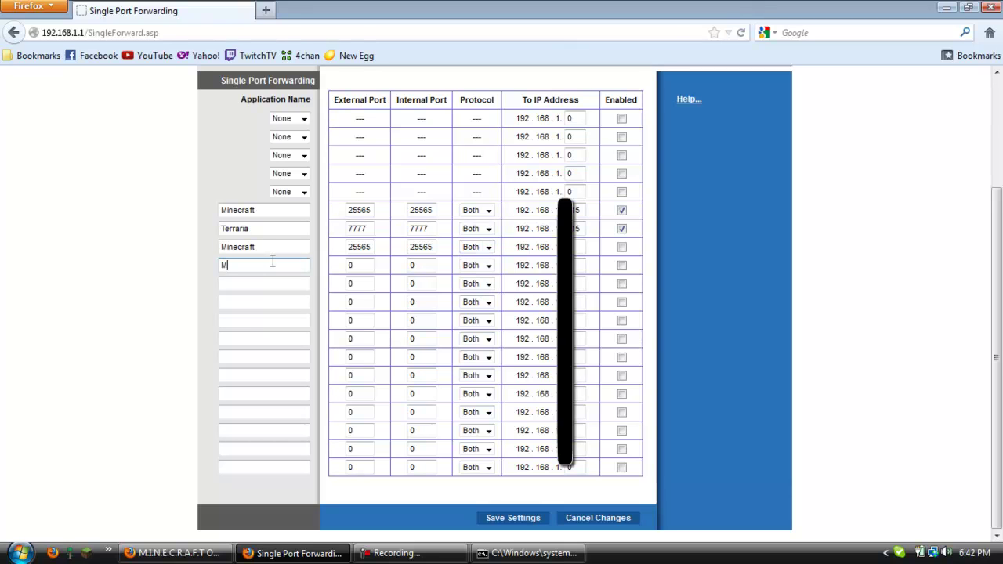
{"action": "type", "text": "inecraft"}
{"action": "left_click", "coordinate": [358, 265]}
{"action": "type", "text": "25565"}
{"action": "left_click", "coordinate": [412, 265]}
{"action": "type", "text": "25565"}
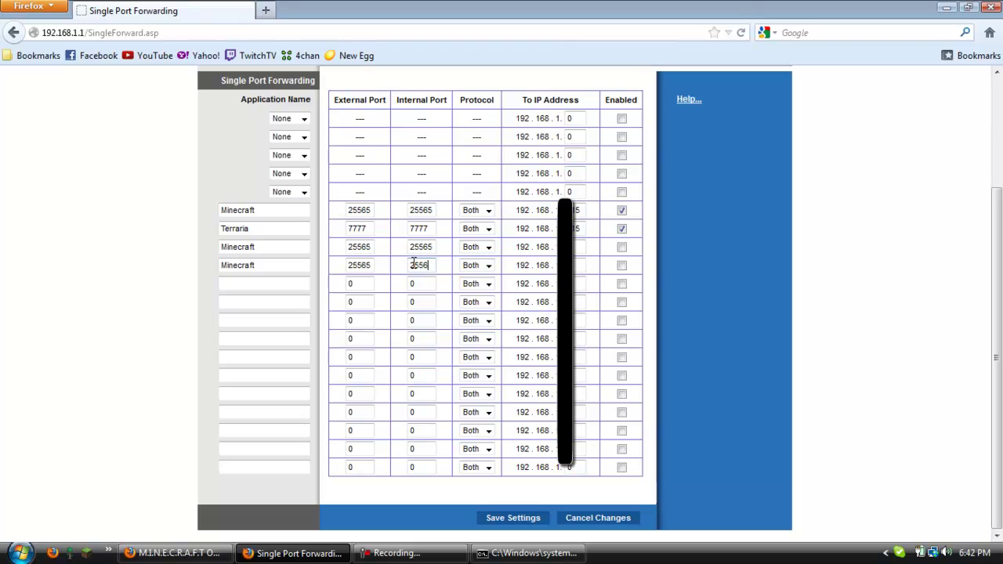
Step: Set the protocol of the first new Minecraft entry to TCP and of the one below it to UDP
{"action": "left_click", "coordinate": [487, 247]}
{"action": "left_click", "coordinate": [476, 259]}
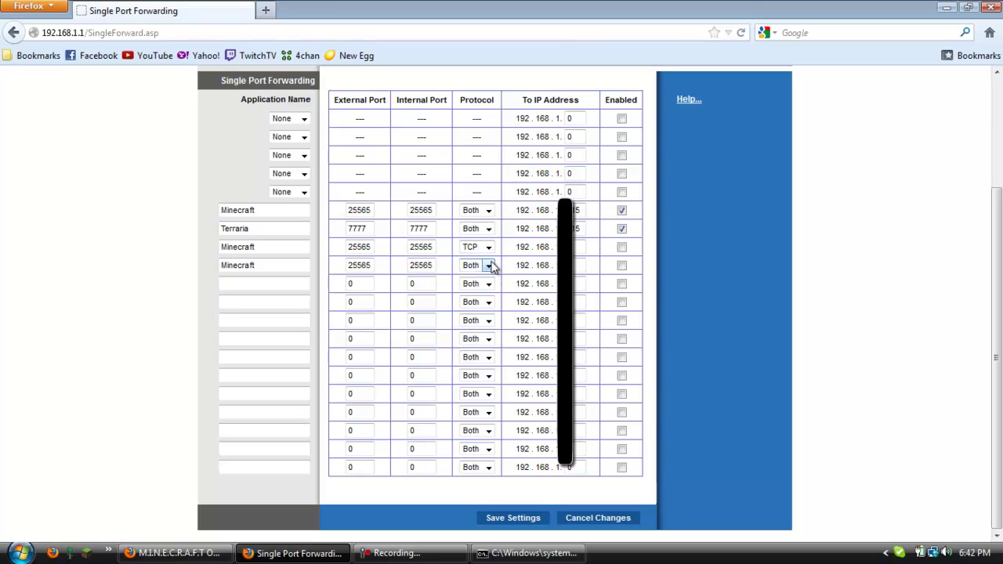
{"action": "left_click", "coordinate": [488, 265]}
{"action": "left_click", "coordinate": [472, 287]}
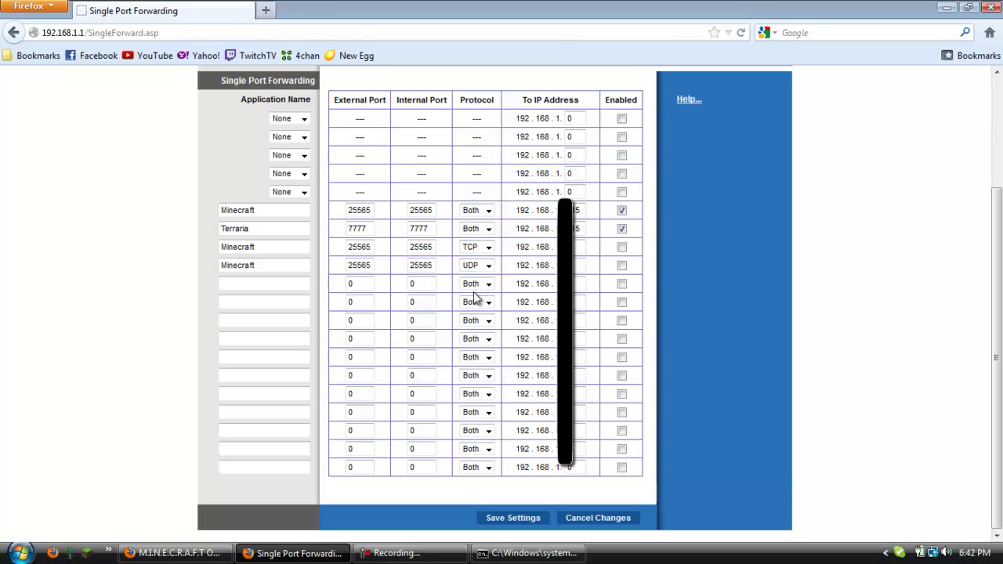
Step: Clear the name and ports of the lower new Minecraft entry and set the remaining new entry's protocol to Both
{"action": "left_click", "coordinate": [621, 247]}
{"action": "left_click", "coordinate": [622, 246]}
{"action": "double_click", "coordinate": [431, 265]}
{"action": "key", "text": "BackSpace"}
{"action": "double_click", "coordinate": [368, 264]}
{"action": "type", "text": "255"}
{"action": "key", "text": "BackSpace"}
{"action": "key", "text": "BackSpace"}
{"action": "key", "text": "BackSpace"}
{"action": "double_click", "coordinate": [294, 262]}
{"action": "key", "text": "BackSpace"}
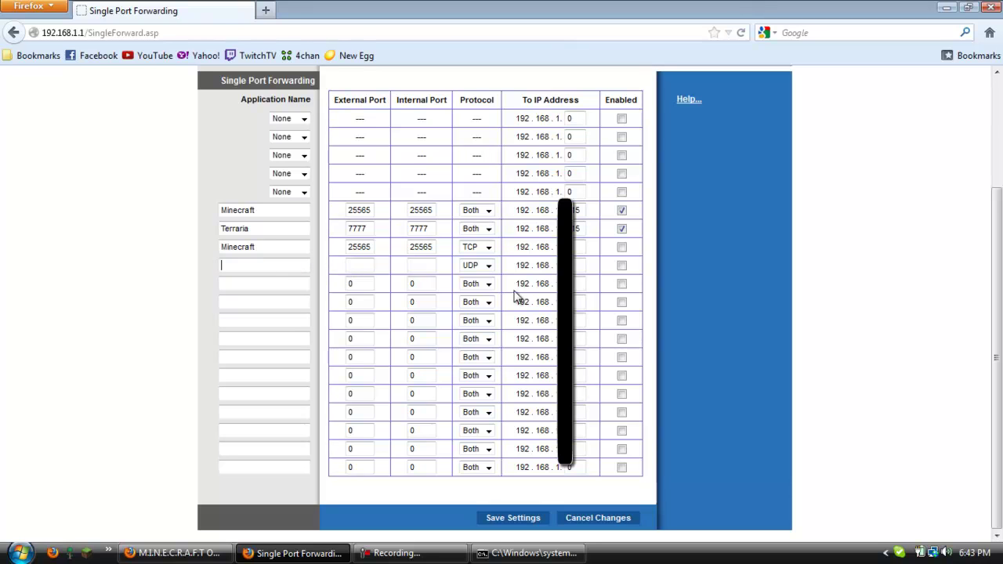
{"action": "left_click", "coordinate": [488, 246]}
{"action": "left_click", "coordinate": [480, 283]}
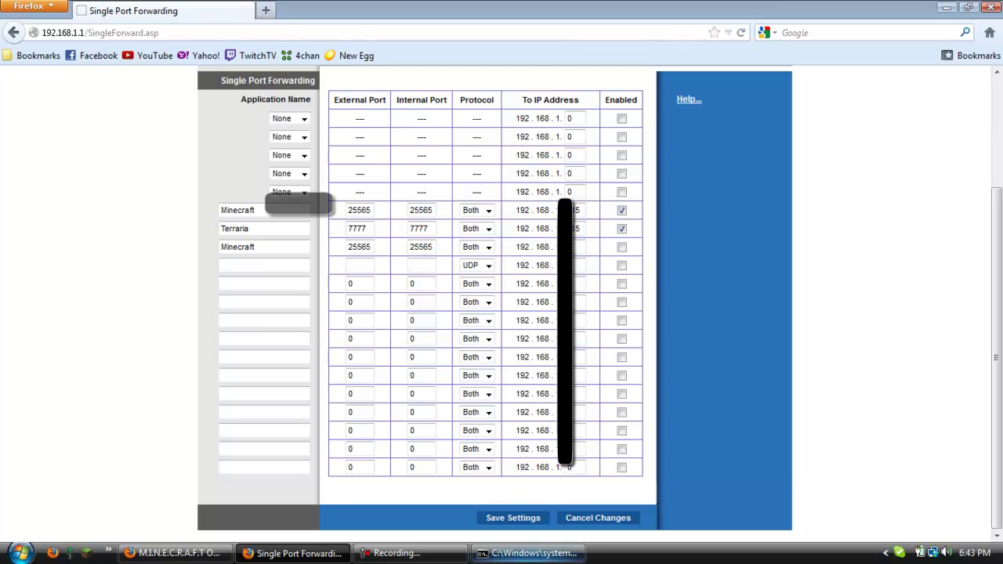
Step: Enter this computer's IPv4 address ending for the new Minecraft entry from the ipconfig output, enable the entry and try to save the settings
{"action": "left_click", "coordinate": [529, 553]}
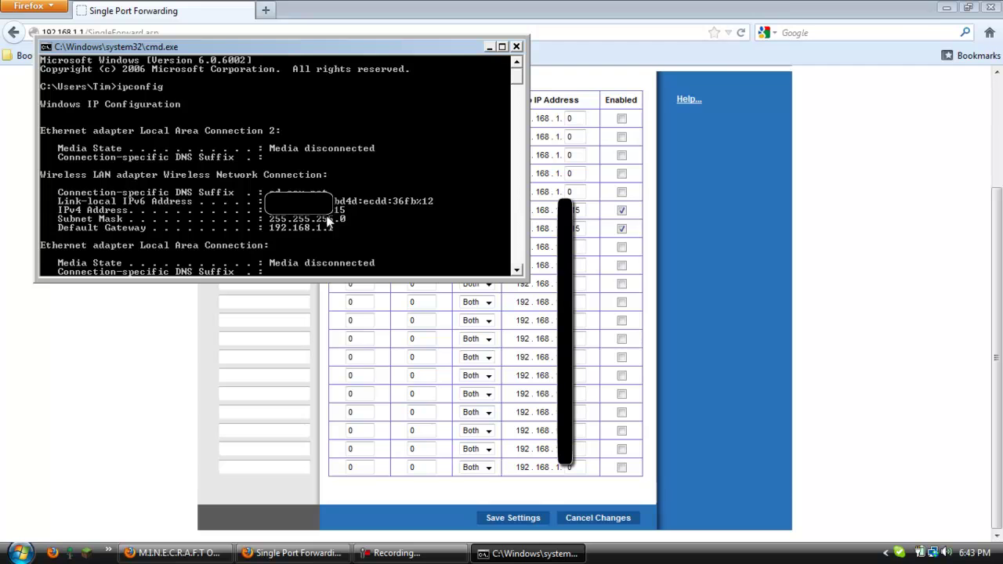
{"action": "left_click", "coordinate": [574, 286]}
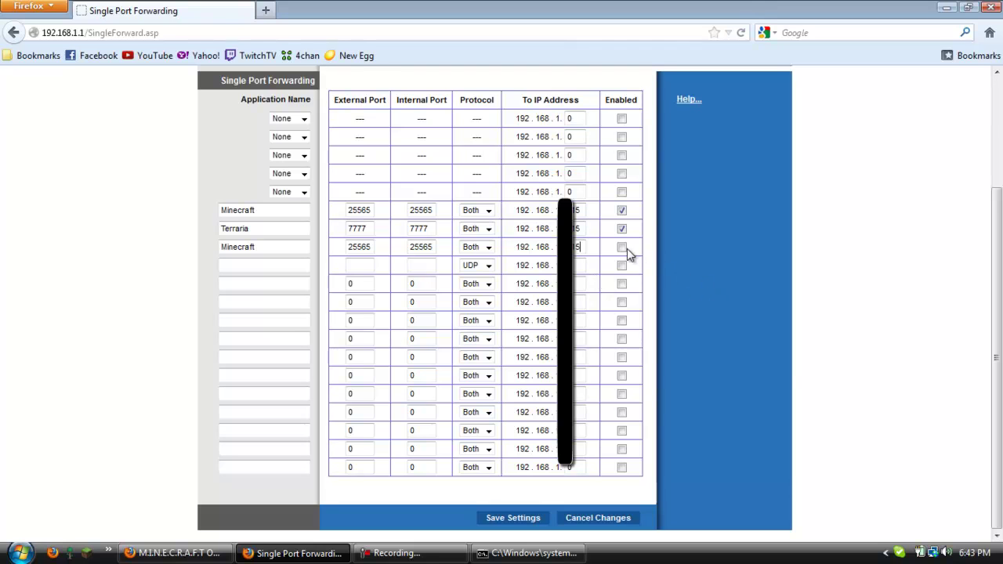
{"action": "left_click", "coordinate": [621, 247]}
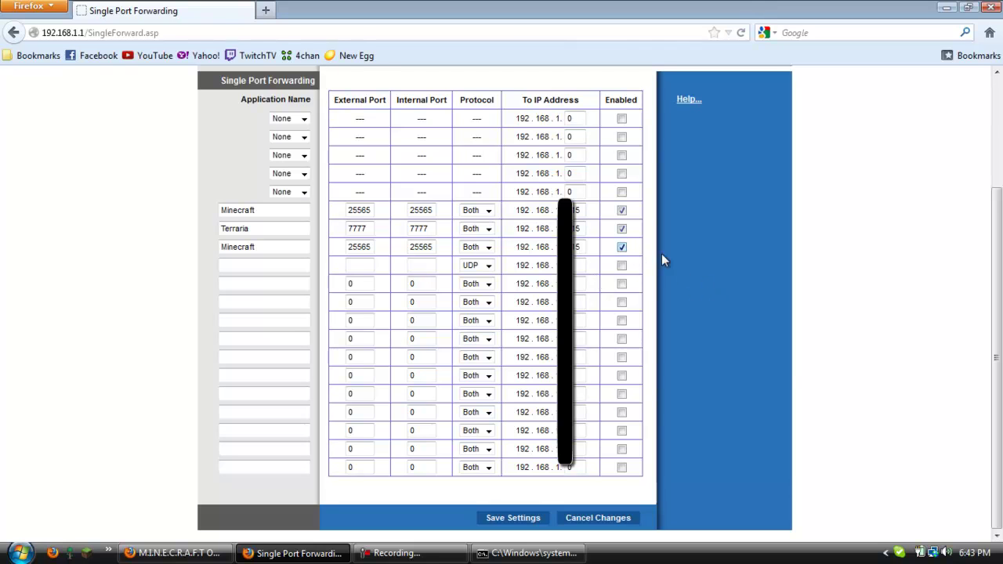
{"action": "left_click", "coordinate": [512, 518]}
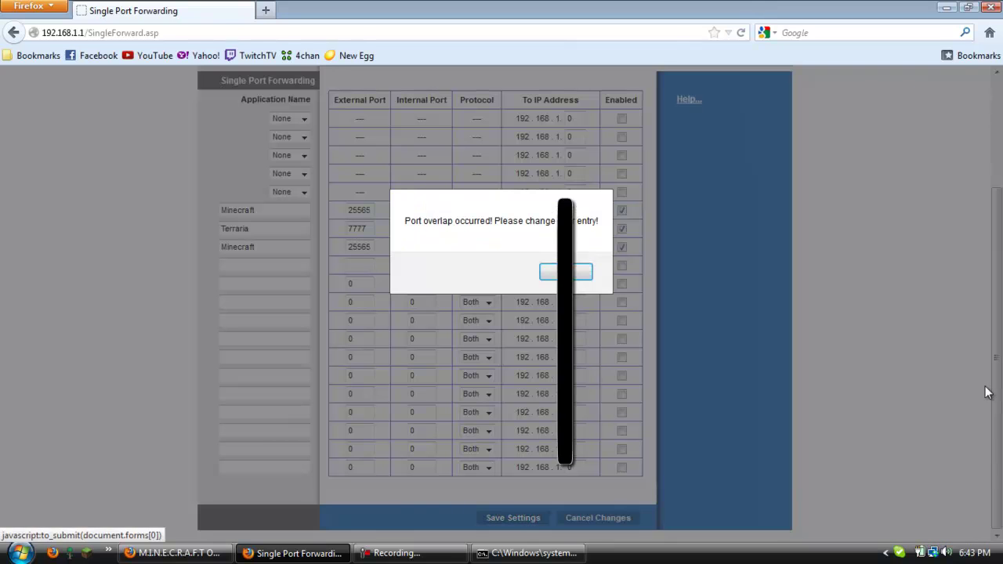
{"action": "left_click", "coordinate": [567, 272]}
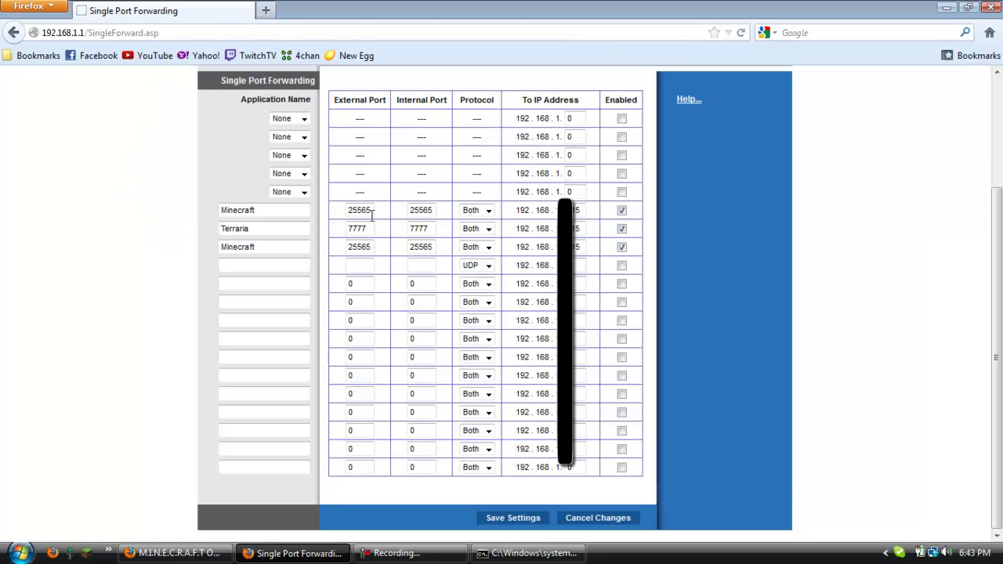
Step: Disable the duplicate Minecraft entry below Terraria and clear its name and both ports
{"action": "left_click_drag", "start_coordinate": [252, 250], "coordinate": [139, 253]}
{"action": "key", "text": "BackSpace"}
{"action": "left_click", "coordinate": [623, 247]}
{"action": "left_click", "coordinate": [487, 246]}
{"action": "left_click", "coordinate": [435, 247]}
{"action": "left_click_drag", "start_coordinate": [435, 247], "coordinate": [345, 247]}
{"action": "key", "text": "BackSpace"}
{"action": "key", "text": "BackSpace"}
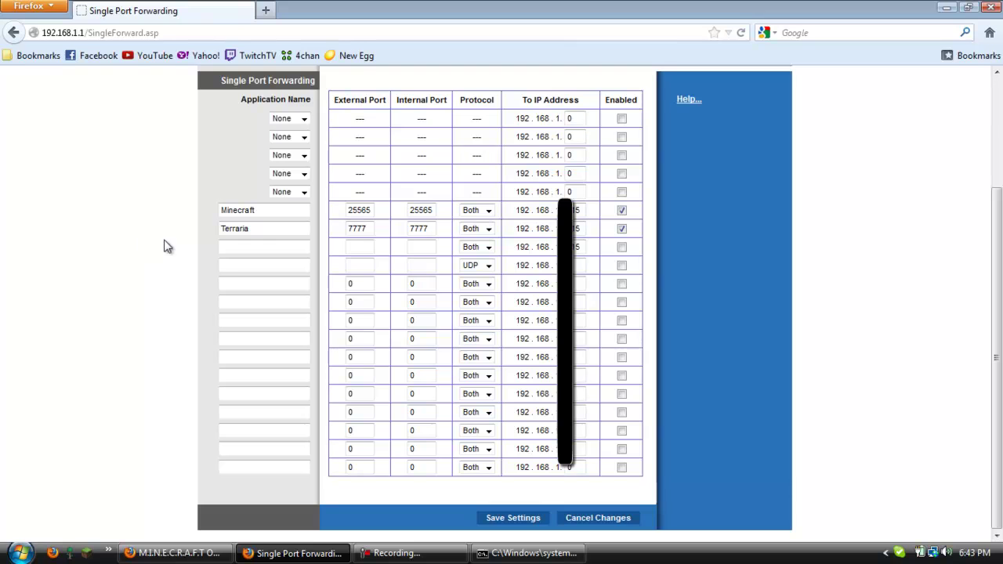
{"action": "scroll", "coordinate": [753, 373], "scroll_direction": "up", "scroll_amount": 3}
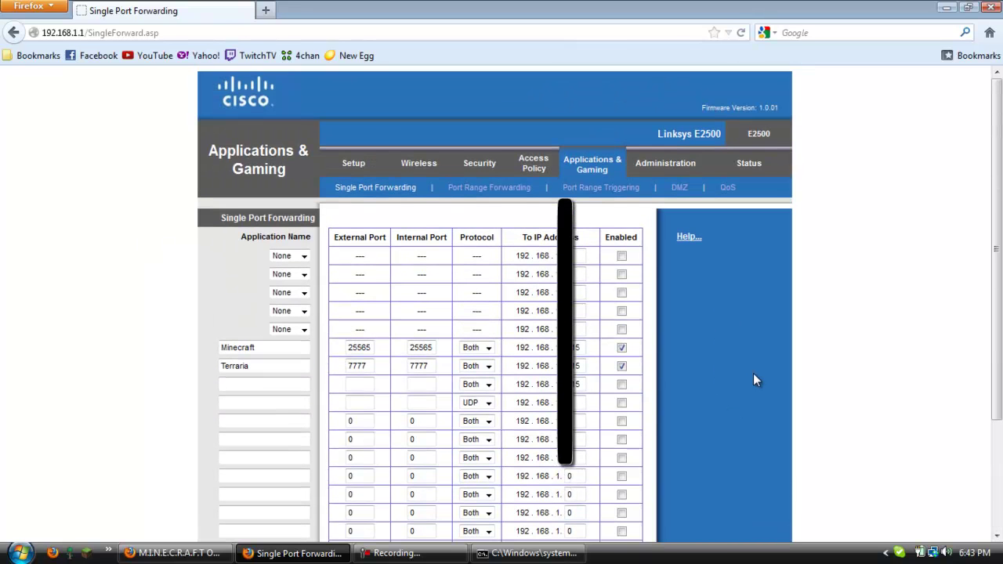
{"action": "scroll", "coordinate": [752, 374], "scroll_direction": "down", "scroll_amount": 3}
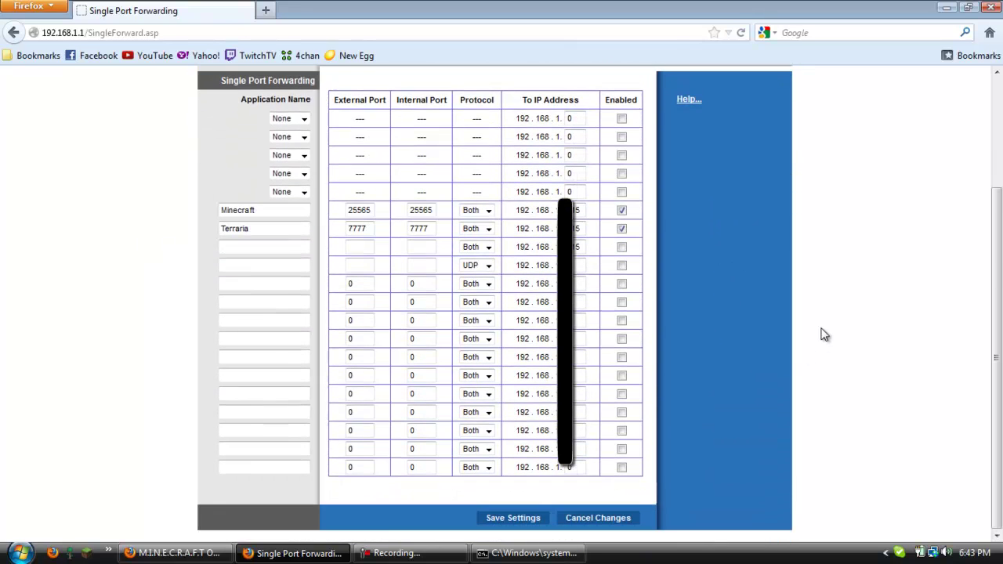